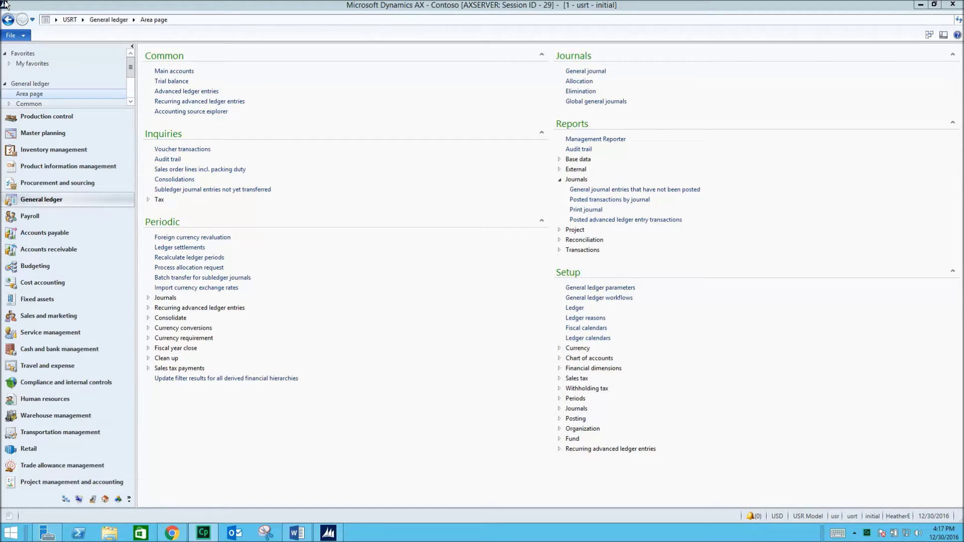
Step: Open the Women's Dress Shirt constraint-based model details from Product configuration models in Product information management
{"action": "left_click", "coordinate": [106, 167]}
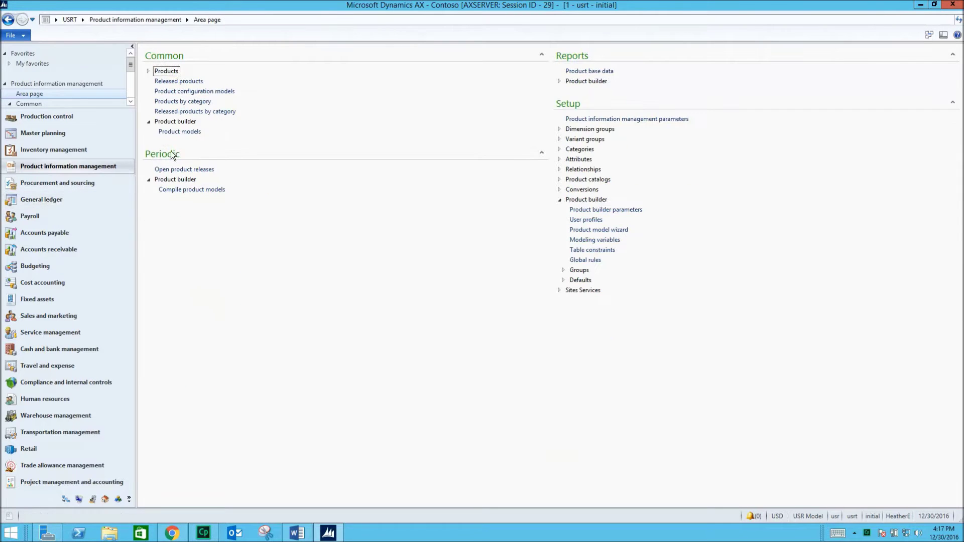
{"action": "left_click", "coordinate": [198, 91]}
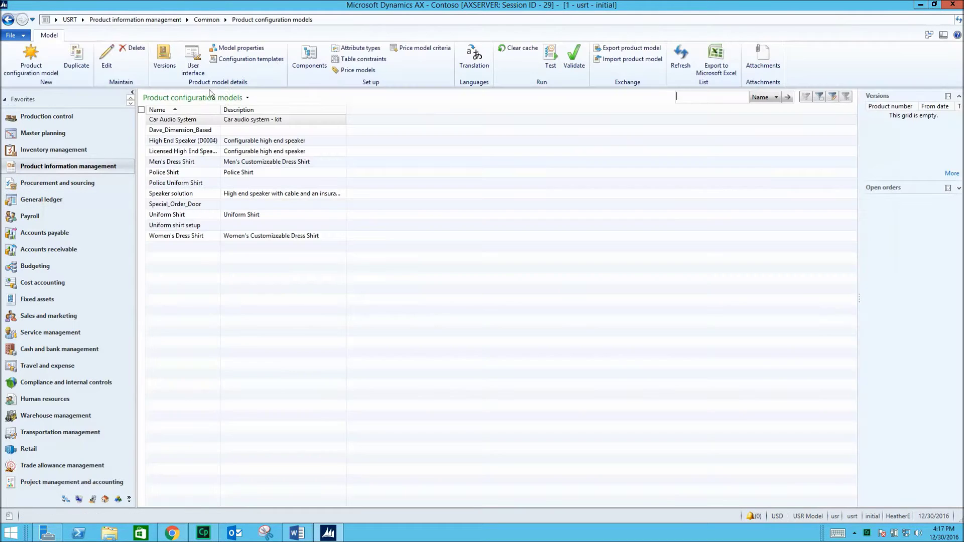
{"action": "left_click", "coordinate": [266, 239]}
{"action": "left_click", "coordinate": [107, 59]}
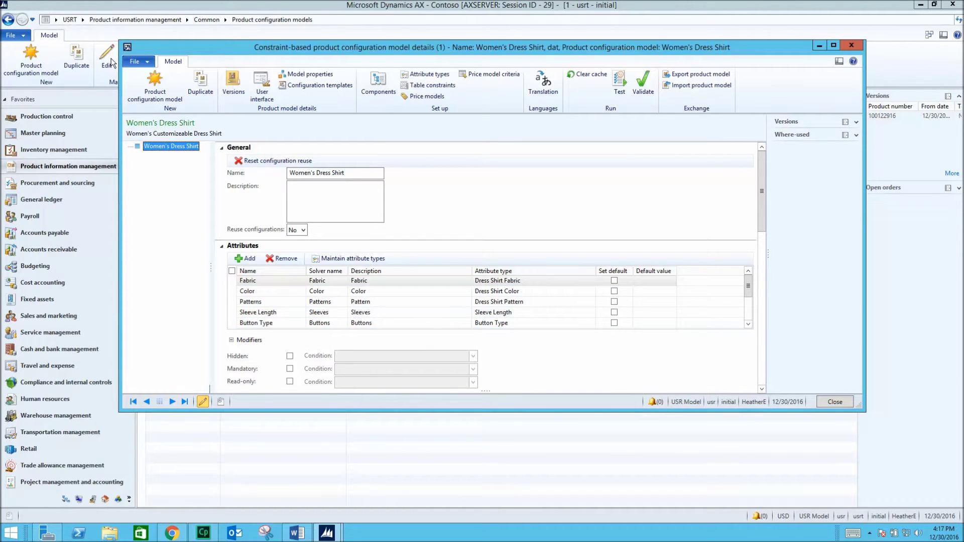
{"action": "left_click", "coordinate": [761, 299]}
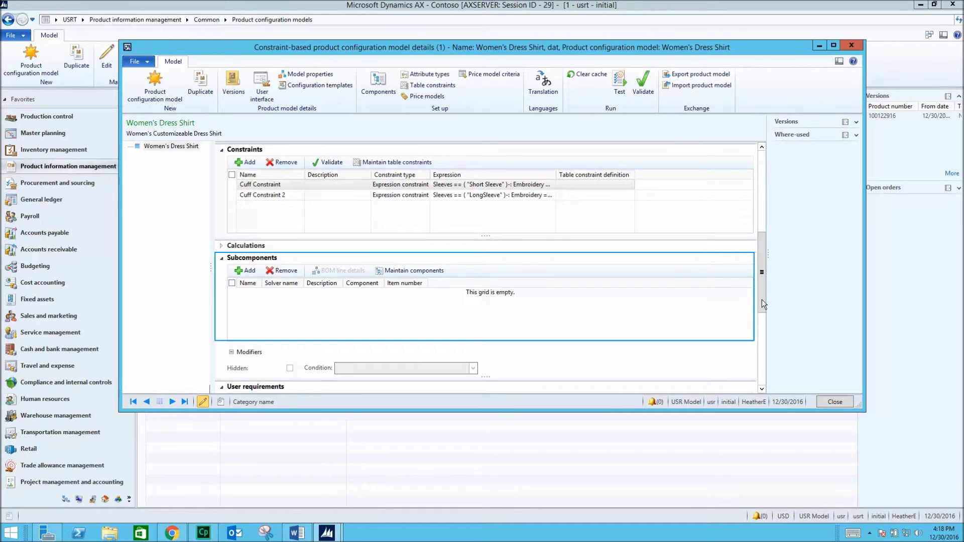
Step: Look over the model's Constraints, Subcomponents and BOM lines, then close the model details
{"action": "left_click", "coordinate": [761, 350]}
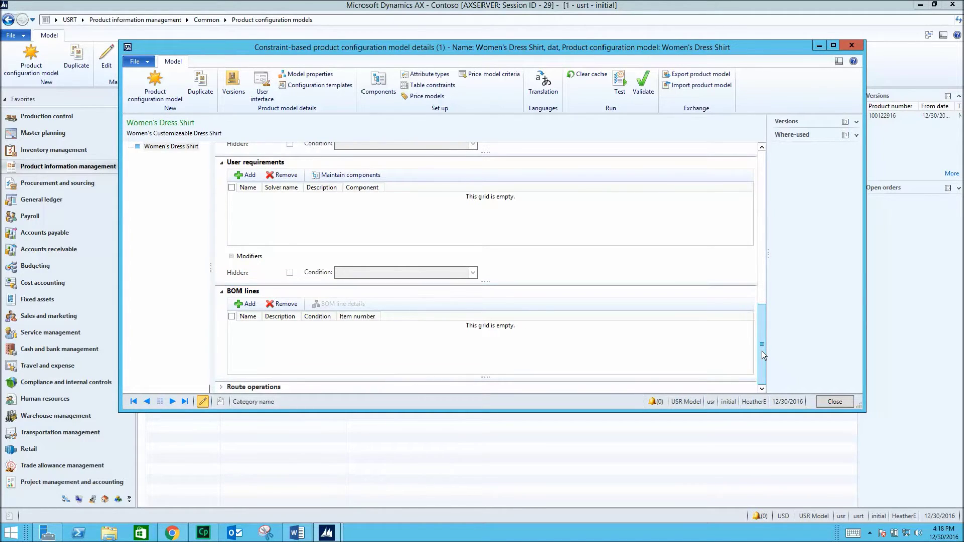
{"action": "left_click", "coordinate": [834, 400]}
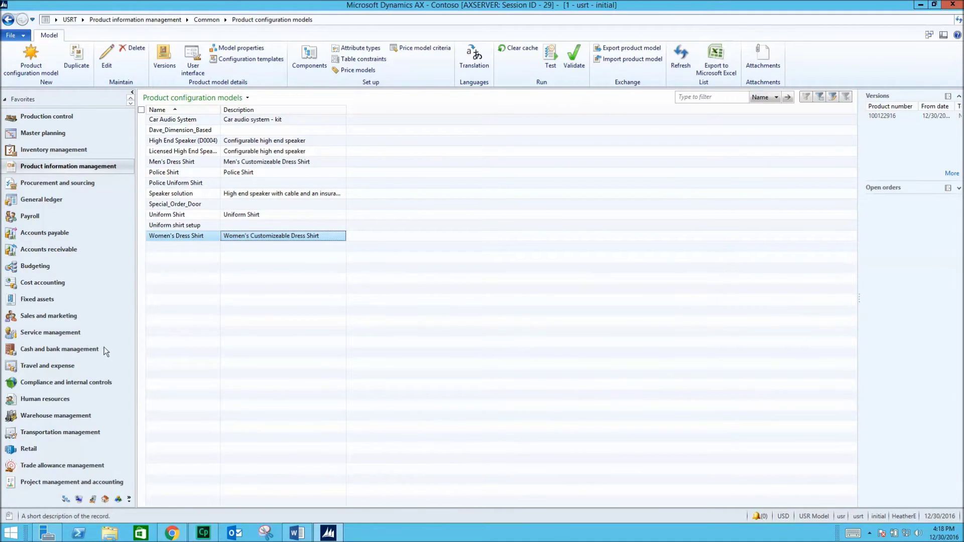
Step: Create a new sales order for the selected customer account with site CENTRAL and warehouse HOUSTON
{"action": "left_click", "coordinate": [77, 317]}
{"action": "left_click", "coordinate": [169, 263]}
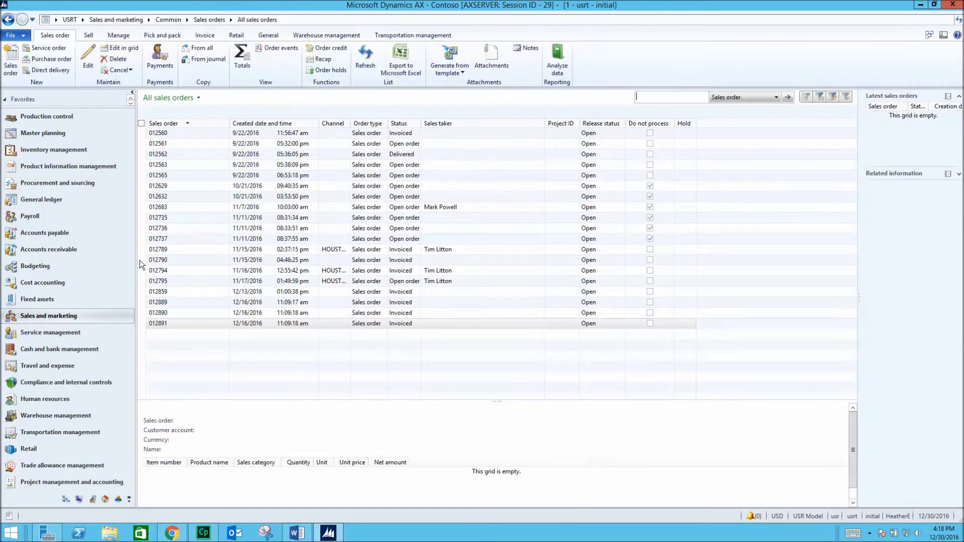
{"action": "left_click", "coordinate": [11, 63]}
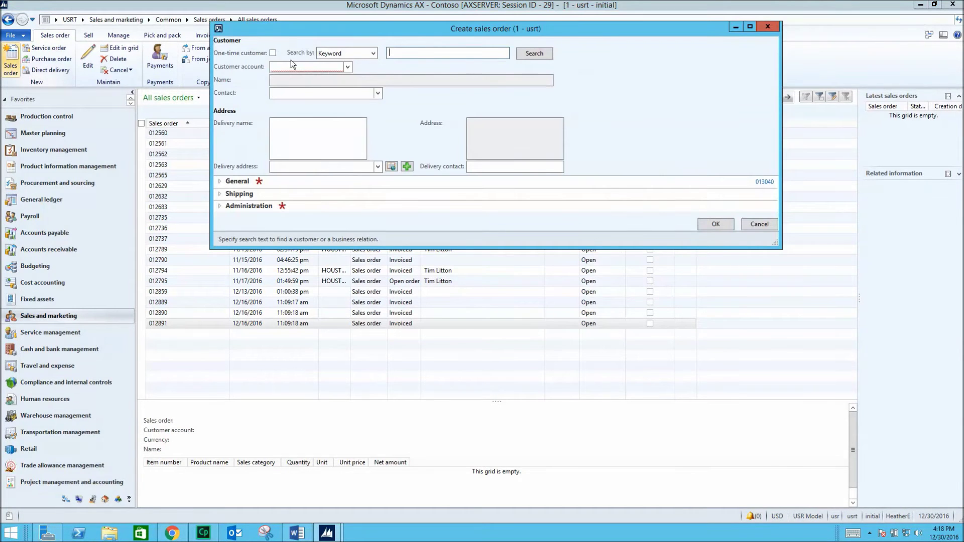
{"action": "left_click", "coordinate": [346, 67]}
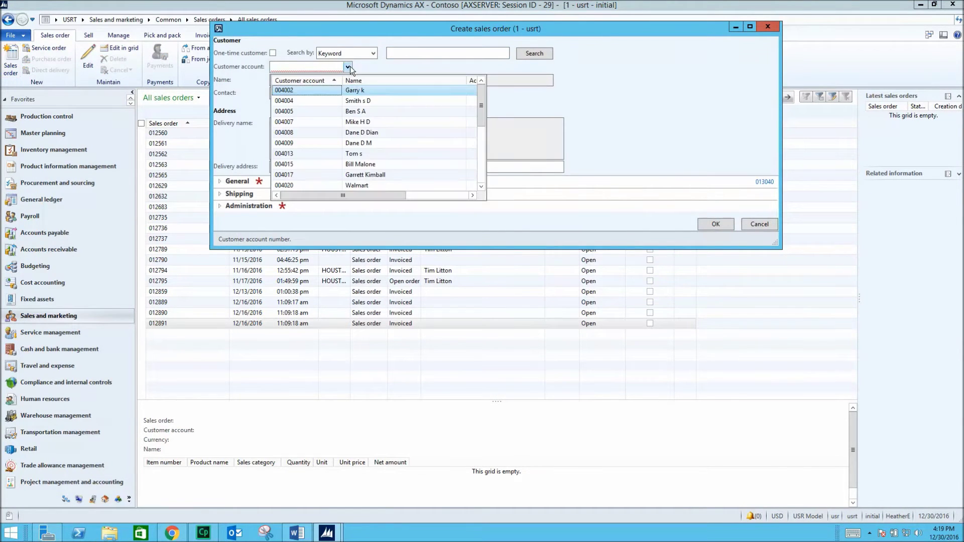
{"action": "left_click", "coordinate": [363, 154]}
{"action": "left_click", "coordinate": [224, 182]}
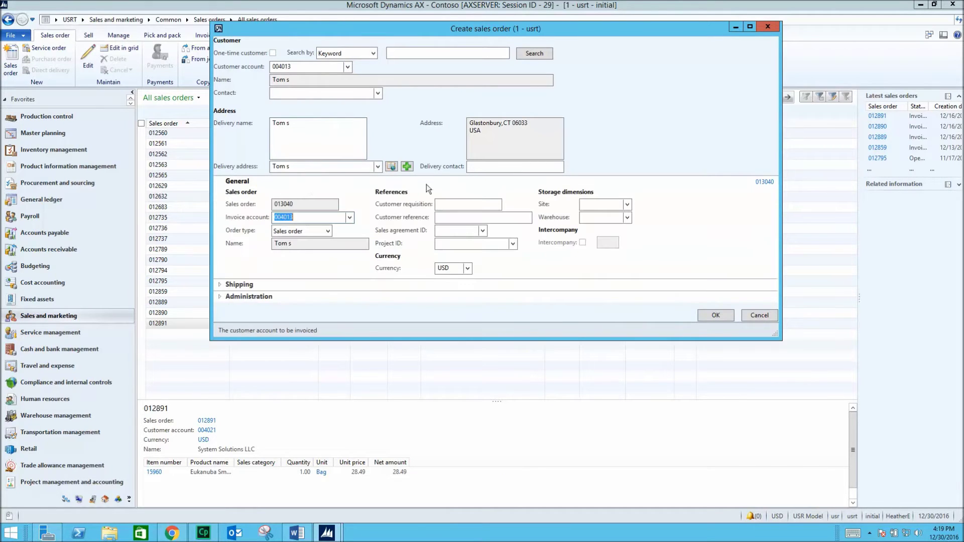
{"action": "left_click", "coordinate": [627, 204]}
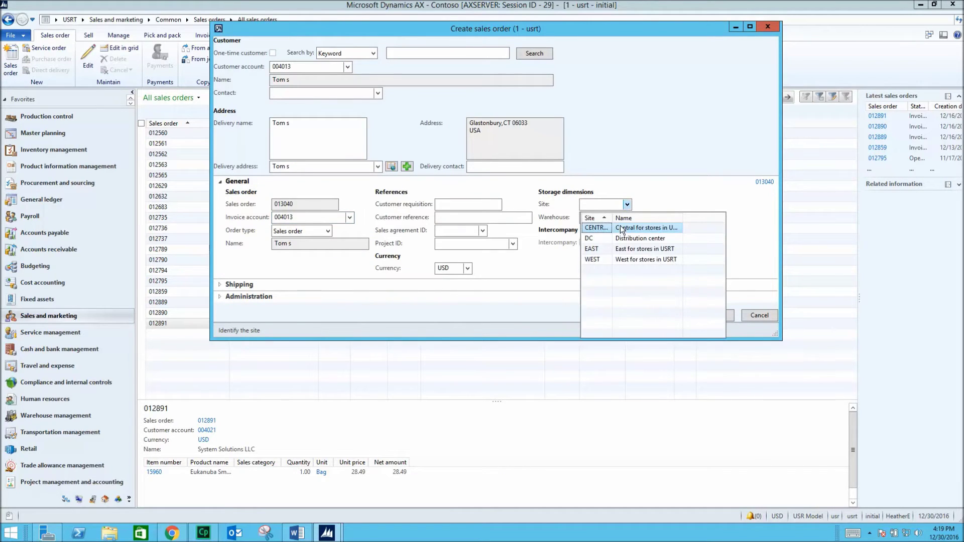
{"action": "left_click", "coordinate": [621, 228]}
{"action": "left_click", "coordinate": [626, 219]}
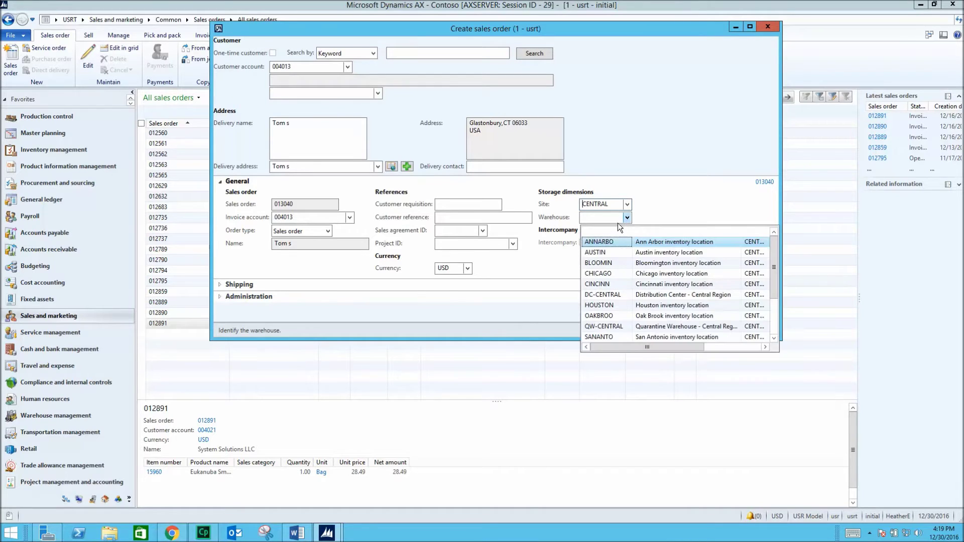
{"action": "left_click", "coordinate": [601, 307]}
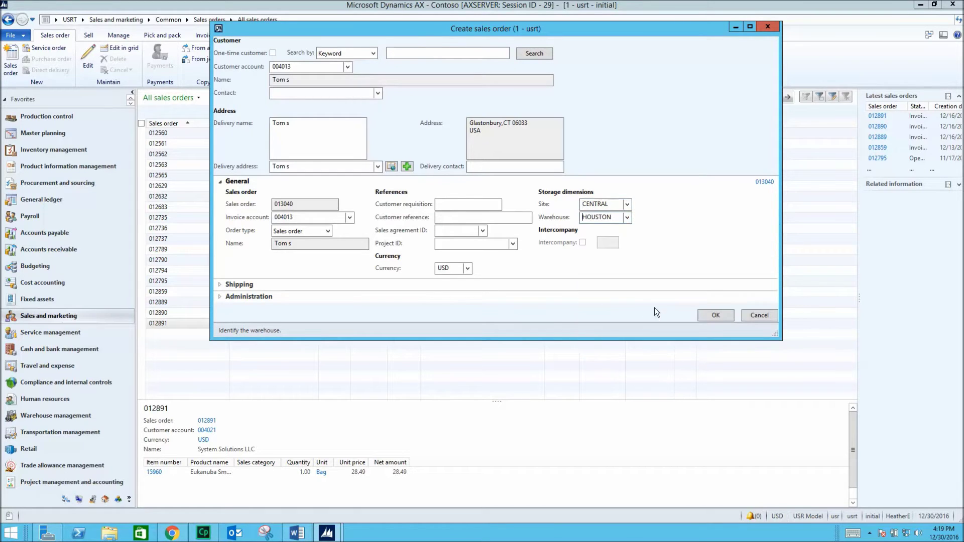
{"action": "left_click", "coordinate": [713, 315]}
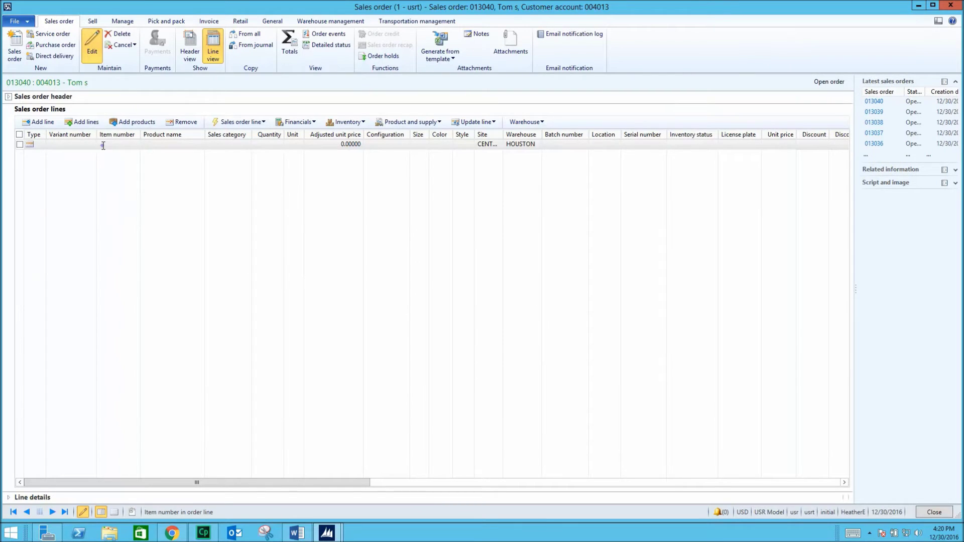
Step: Add item 100122916 as an order line and open its Configure line dialog
{"action": "left_click", "coordinate": [103, 145]}
{"action": "type", "text": "100122916"}
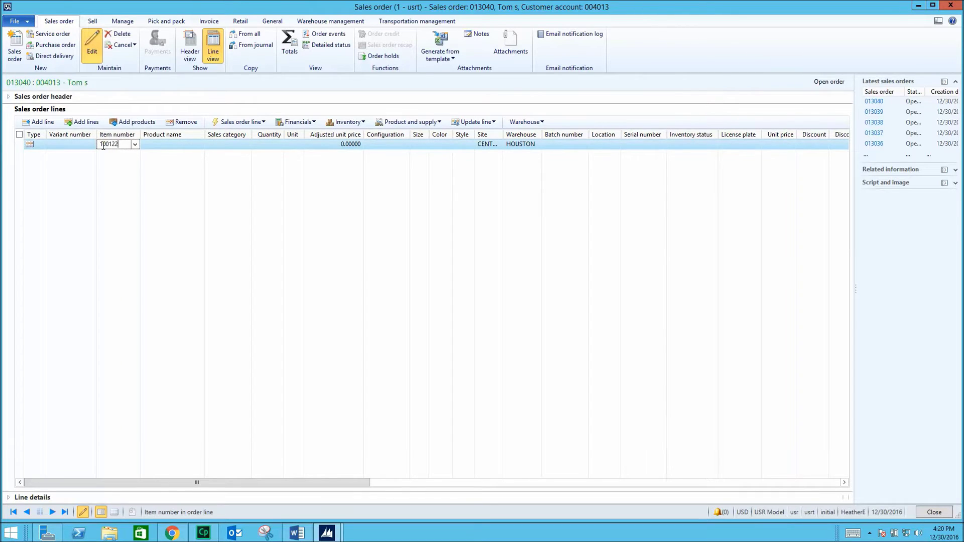
{"action": "key", "text": "Tab"}
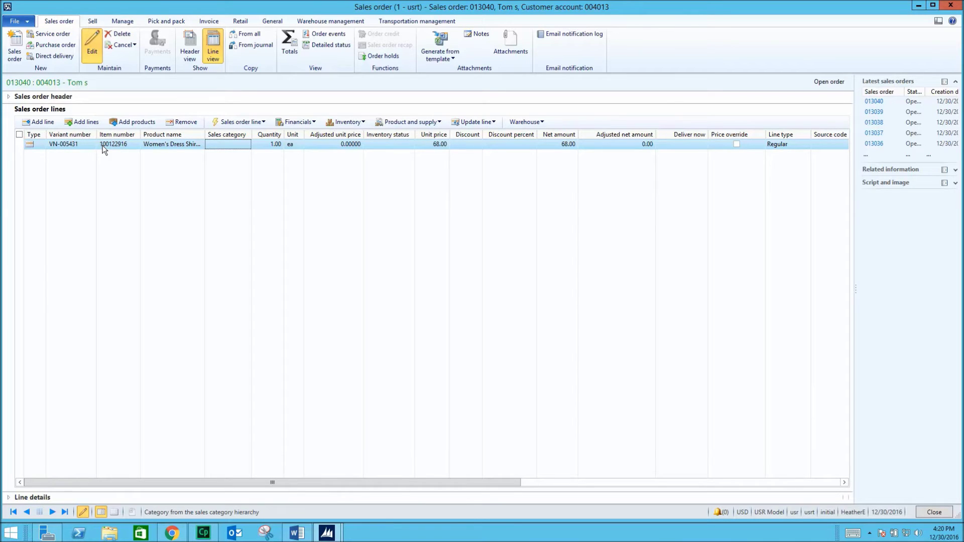
{"action": "left_click", "coordinate": [406, 122]}
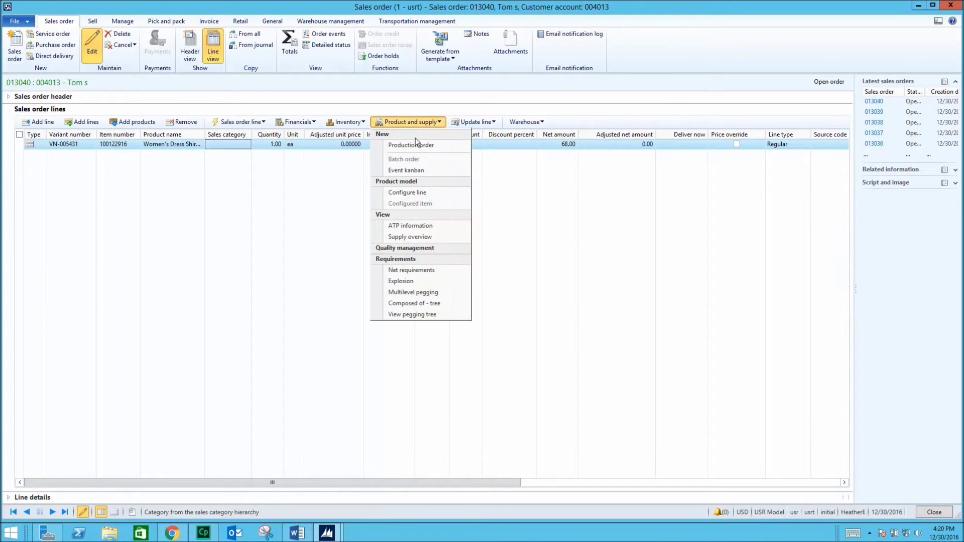
{"action": "left_click", "coordinate": [420, 192]}
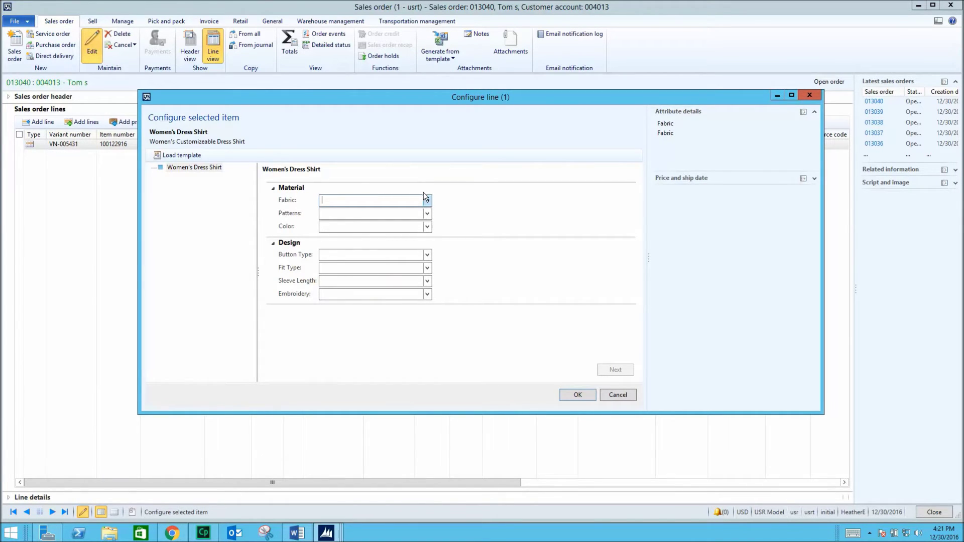
Step: Set the shirt's fabric to Organic cotton, pattern to Polka Dot and colour to Off White
{"action": "left_click", "coordinate": [427, 200]}
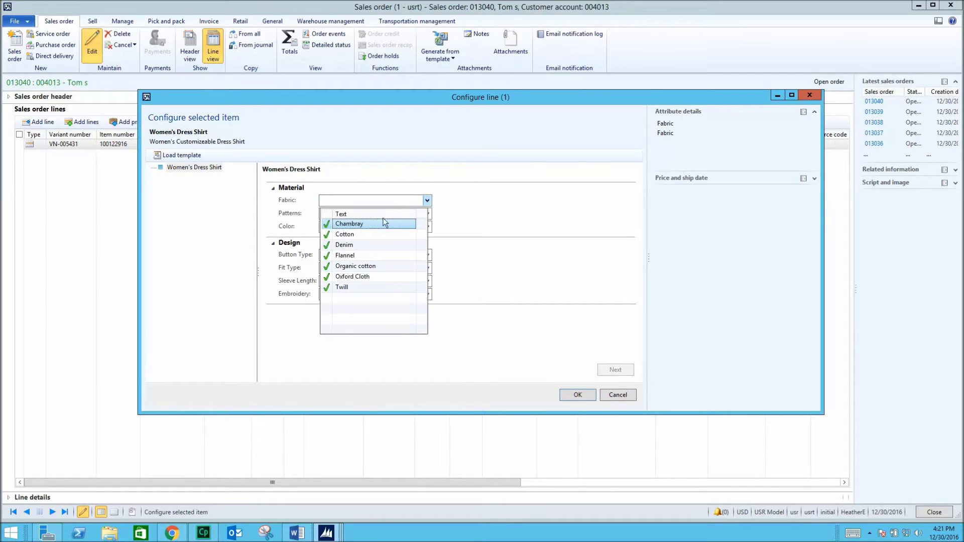
{"action": "left_click", "coordinate": [370, 266]}
{"action": "left_click", "coordinate": [426, 213]}
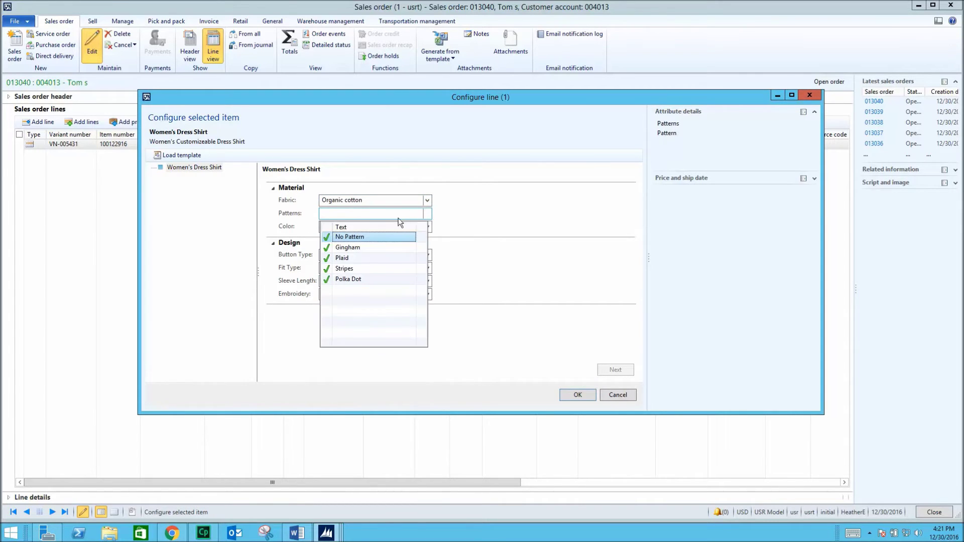
{"action": "left_click", "coordinate": [371, 278]}
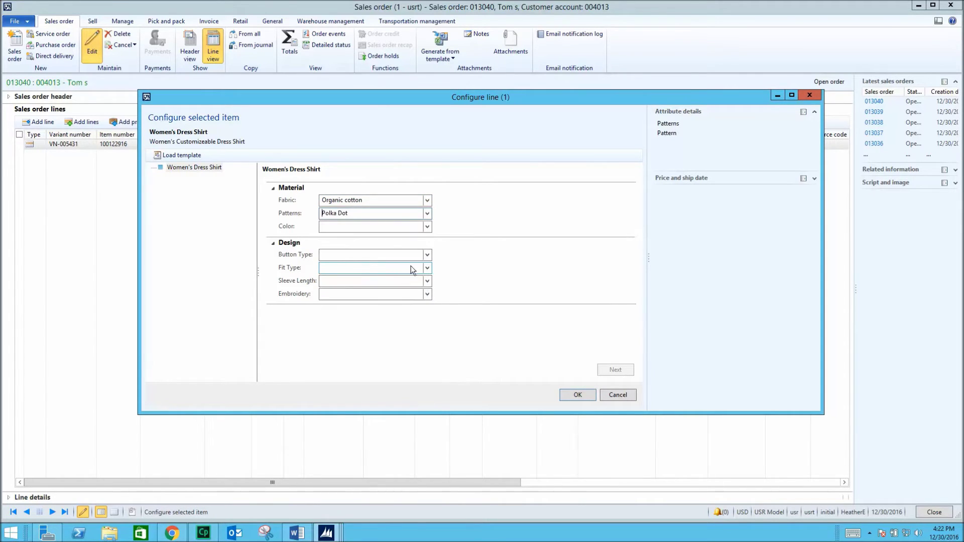
{"action": "left_click", "coordinate": [428, 226]}
{"action": "left_click", "coordinate": [371, 322]}
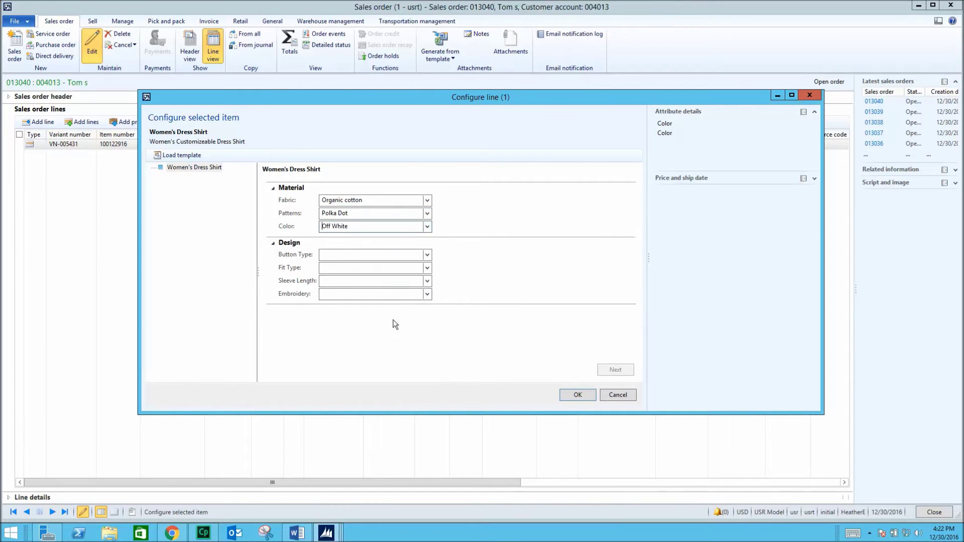
Step: Choose Mother of Pearl buttons and the Tailored fit
{"action": "left_click", "coordinate": [426, 255]}
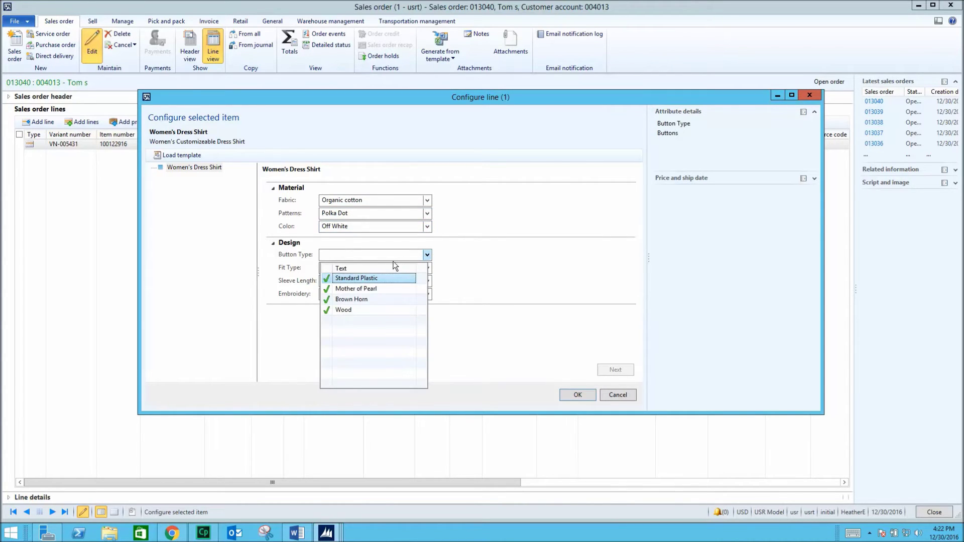
{"action": "left_click", "coordinate": [373, 288]}
{"action": "left_click", "coordinate": [426, 268]}
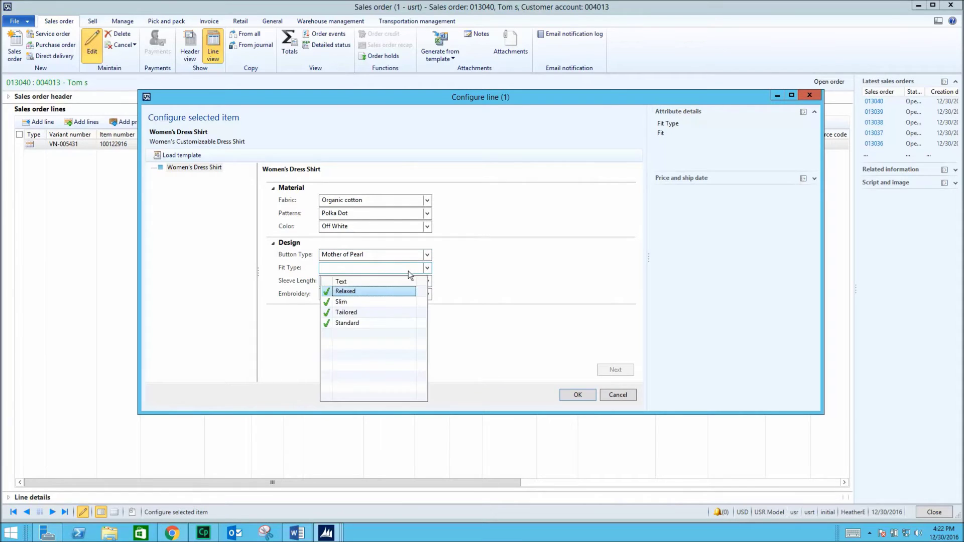
{"action": "left_click", "coordinate": [369, 312]}
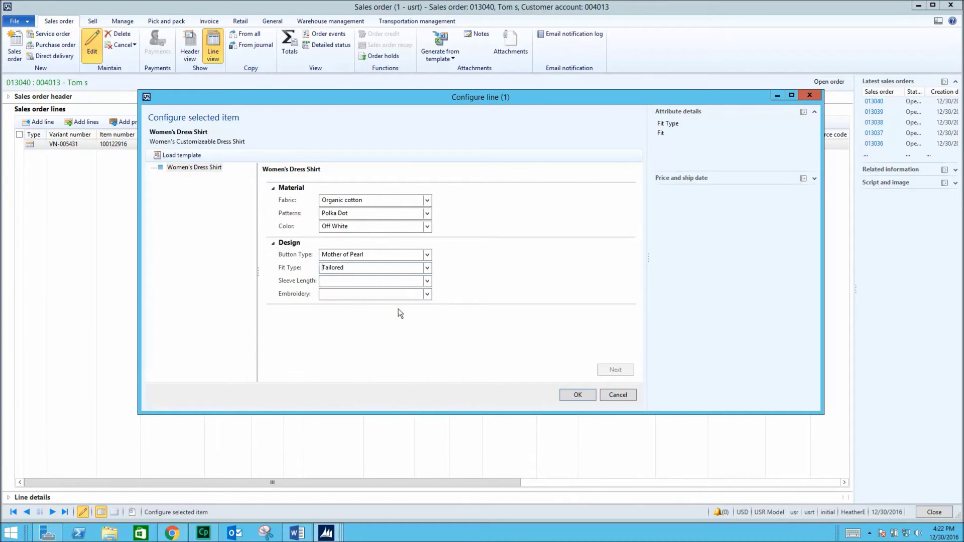
{"action": "left_click", "coordinate": [426, 281]}
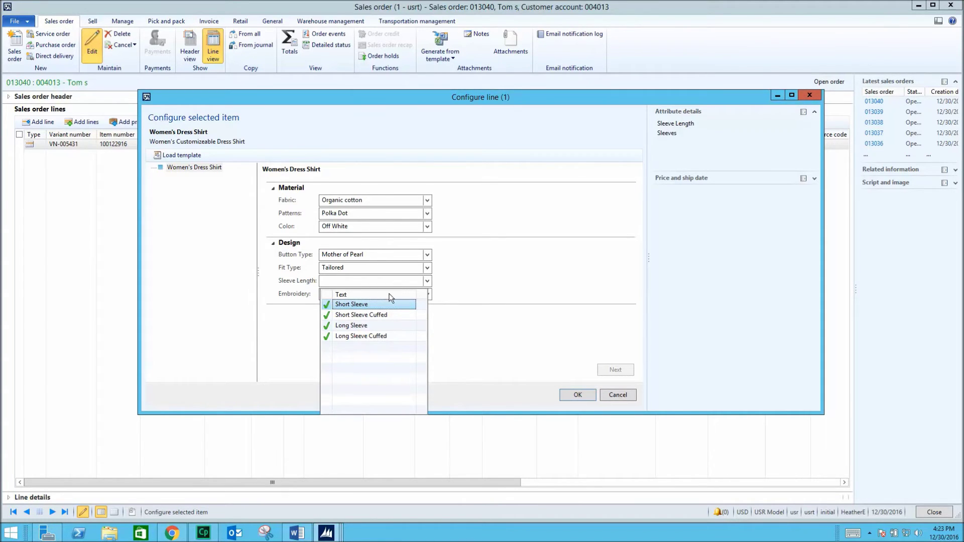
Step: Try Short Sleeve Cuffed with Initials embroidery, then Long Sleeve Cuffed with embroidery cleared
{"action": "left_click", "coordinate": [386, 315]}
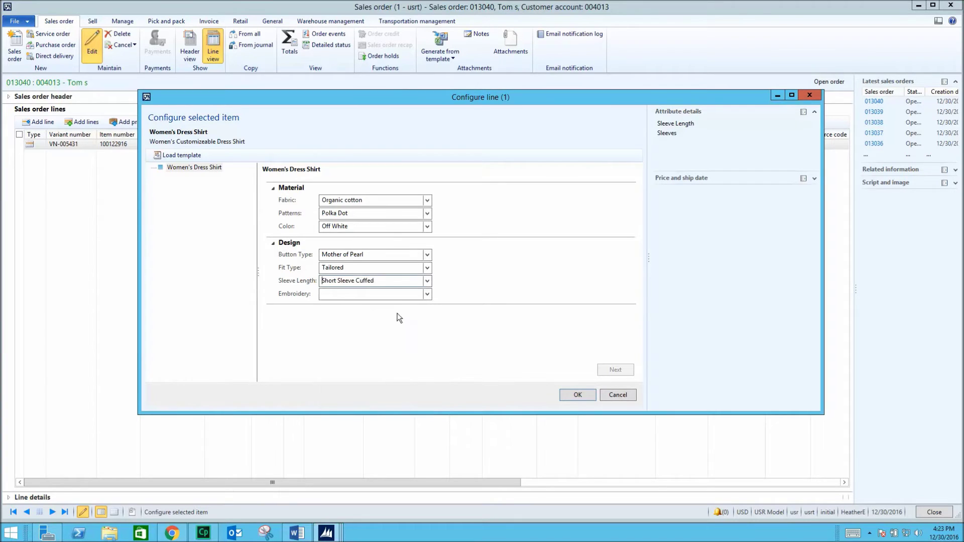
{"action": "left_click", "coordinate": [427, 294]}
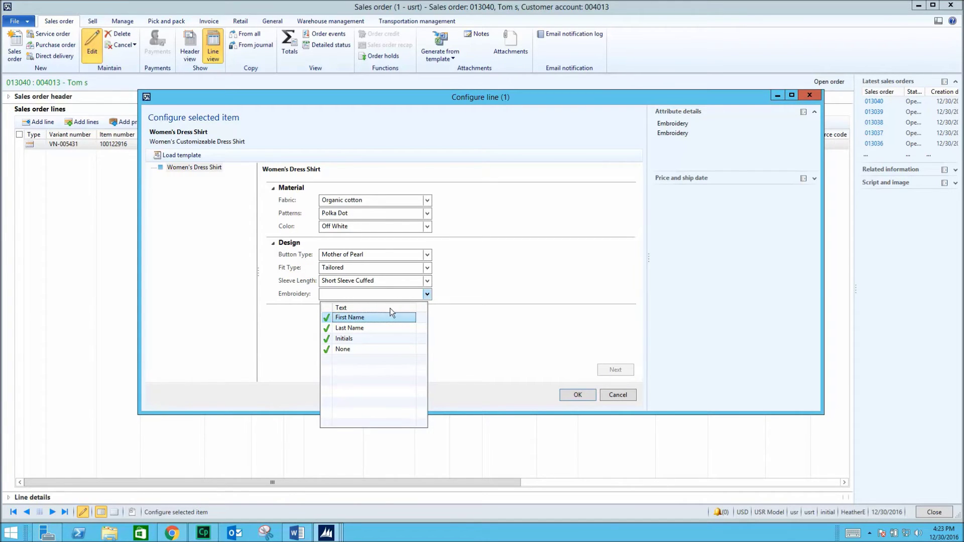
{"action": "left_click", "coordinate": [382, 339]}
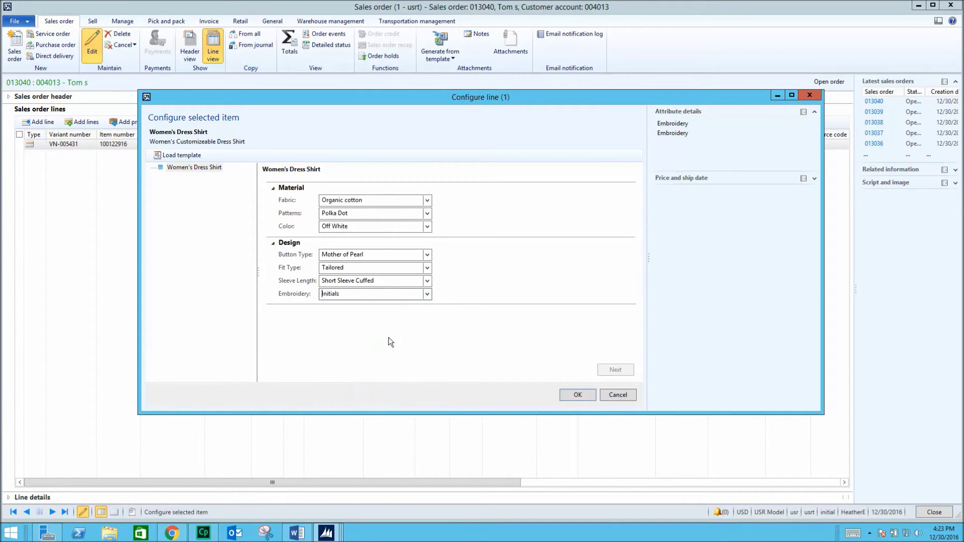
{"action": "left_click", "coordinate": [427, 281]}
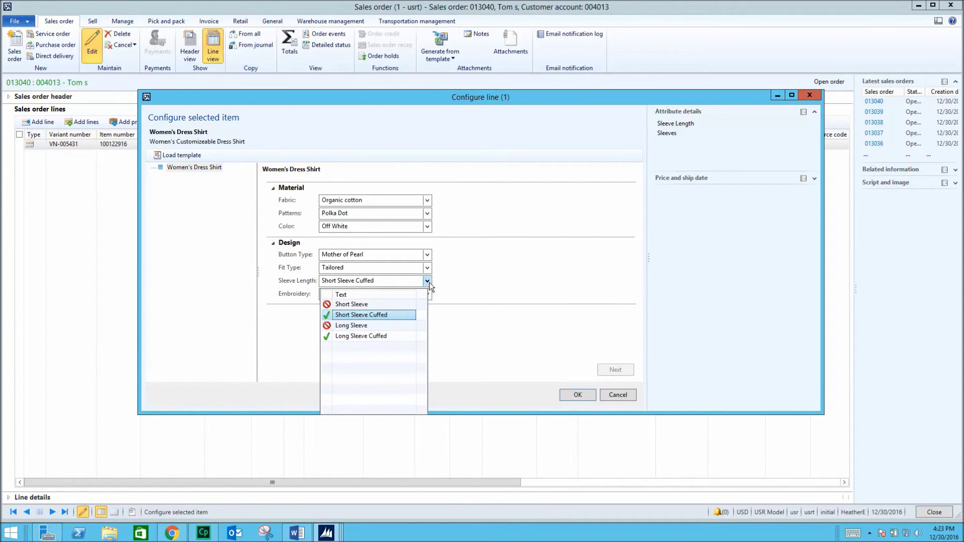
{"action": "left_click", "coordinate": [387, 337]}
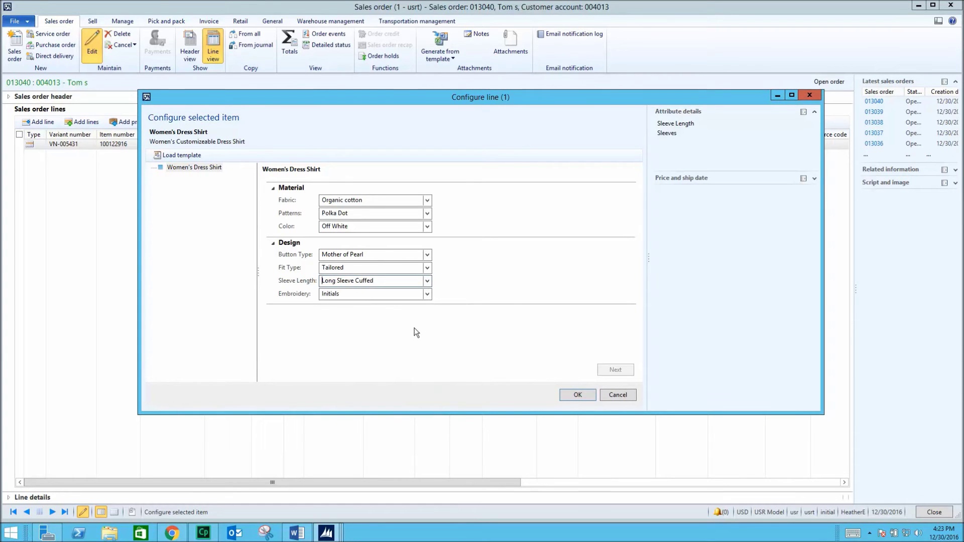
{"action": "left_click", "coordinate": [426, 295]}
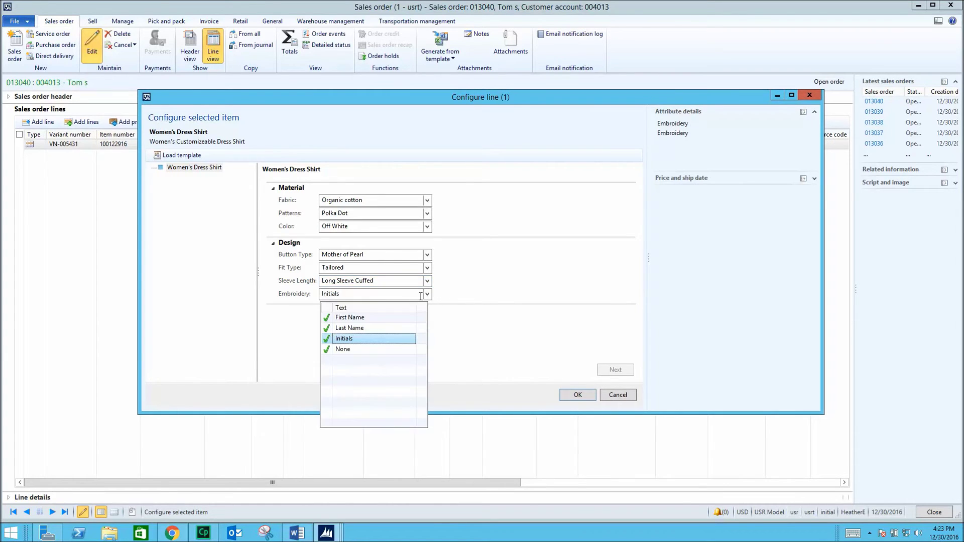
{"action": "left_click", "coordinate": [383, 296]}
{"action": "double_click", "coordinate": [382, 296]}
{"action": "key", "text": "Delete"}
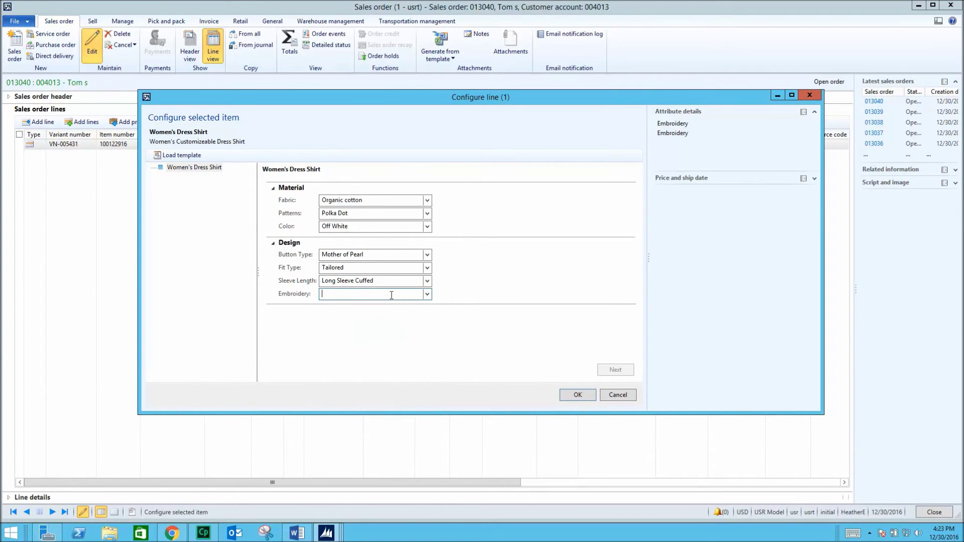
Step: Settle on Long Sleeve sleeves and None for embroidery after briefly trying Short Sleeve
{"action": "left_click", "coordinate": [427, 282]}
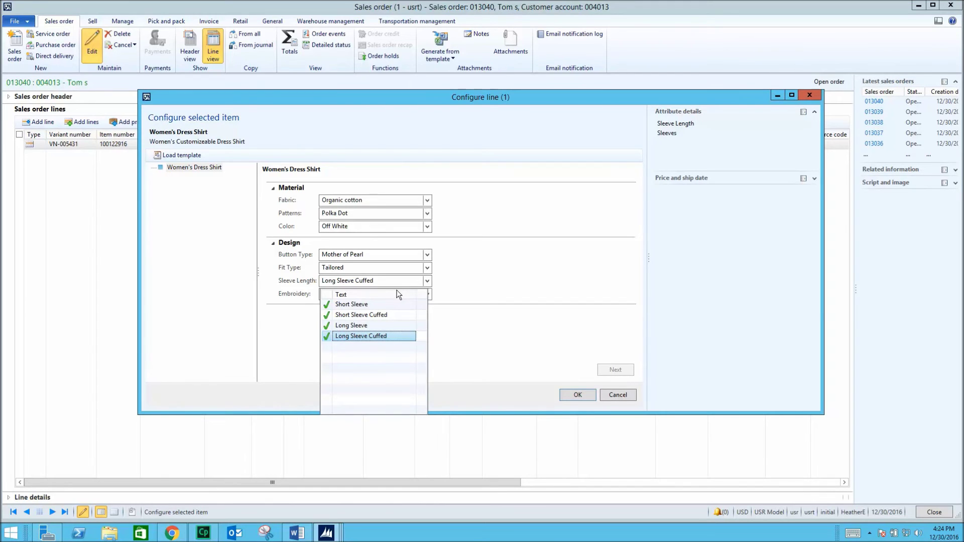
{"action": "left_click", "coordinate": [392, 305]}
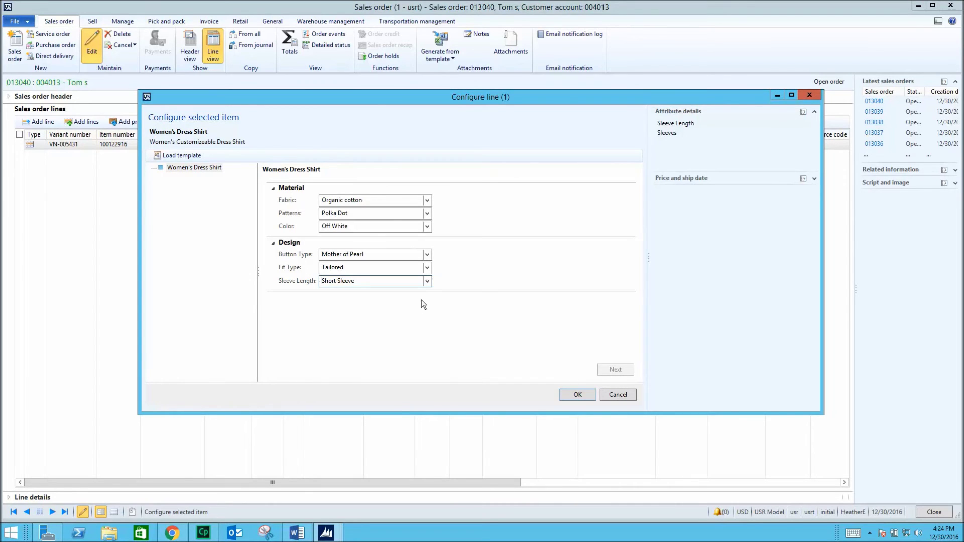
{"action": "left_click", "coordinate": [428, 283]}
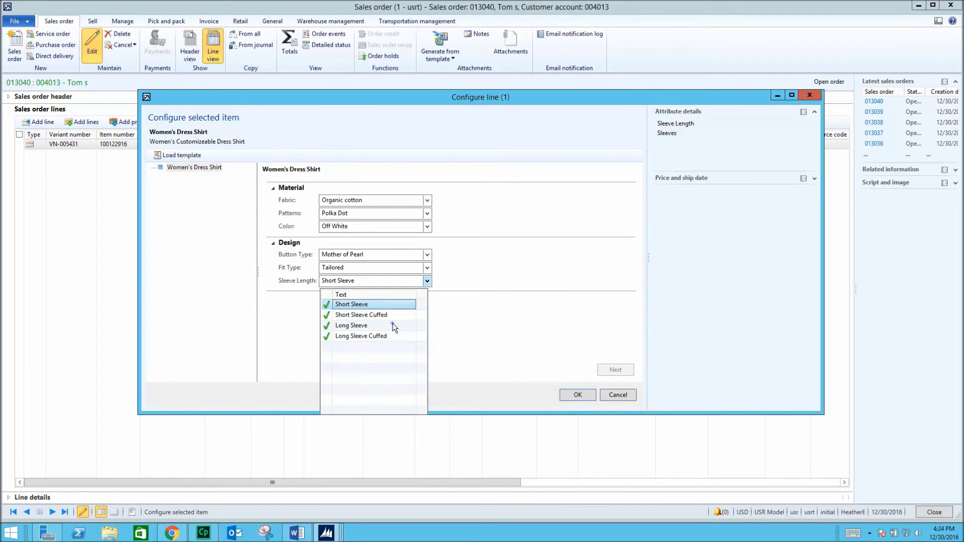
{"action": "left_click", "coordinate": [395, 324]}
{"action": "left_click", "coordinate": [427, 294]}
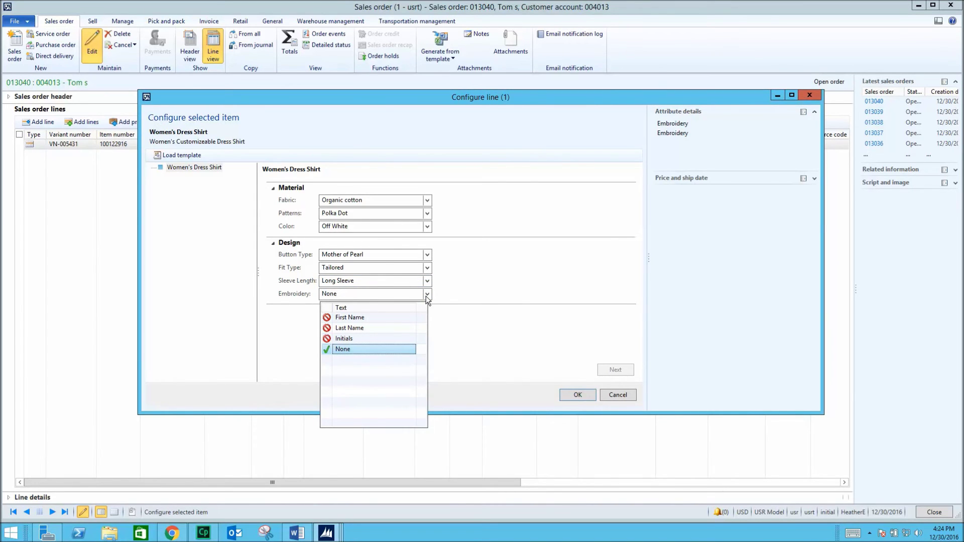
{"action": "left_click", "coordinate": [395, 348]}
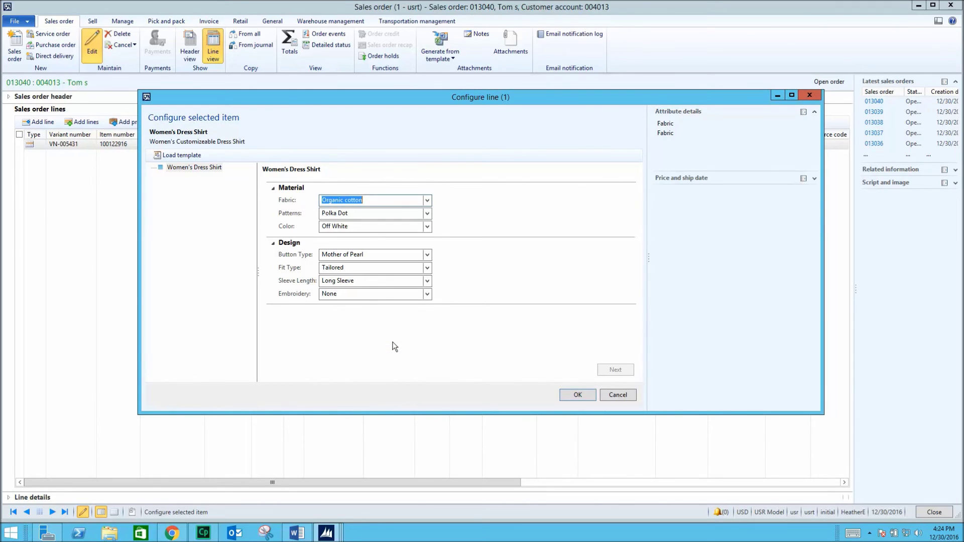
Step: Accept the configuration so the dress shirt line gets variant VN-005436 at 68.00
{"action": "left_click", "coordinate": [569, 396]}
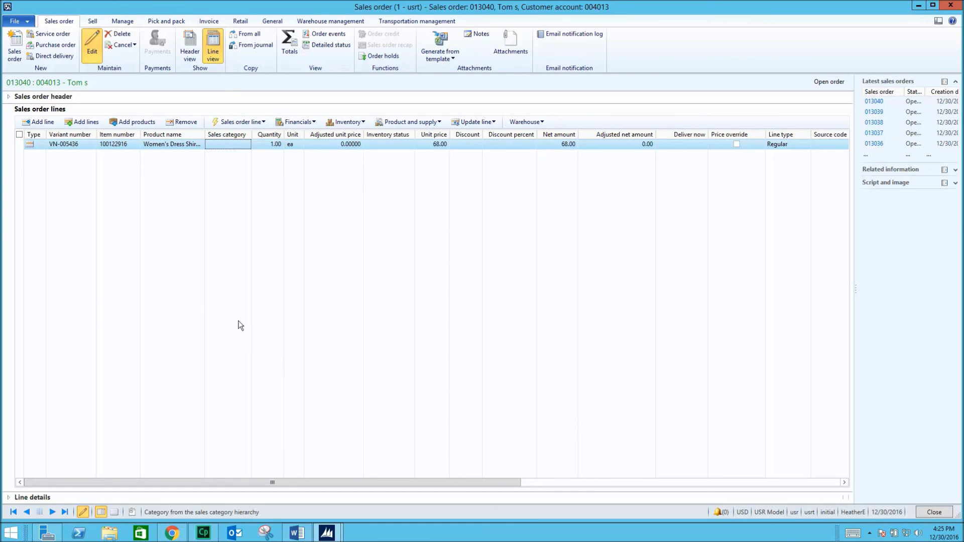
{"action": "left_click", "coordinate": [92, 21]}
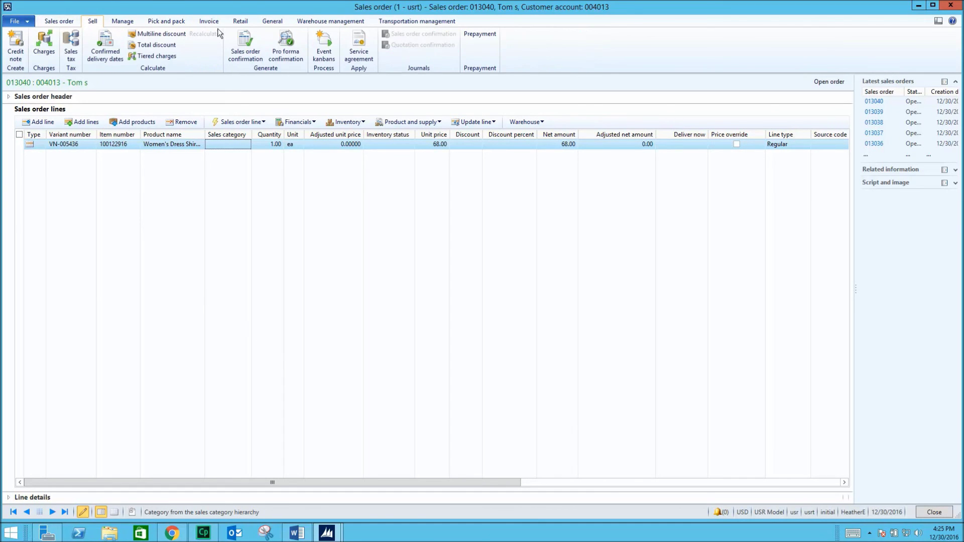
Step: Confirm the sales order, view and close its confirmation report and the order, then open General ledger
{"action": "left_click", "coordinate": [242, 45]}
{"action": "left_click", "coordinate": [671, 451]}
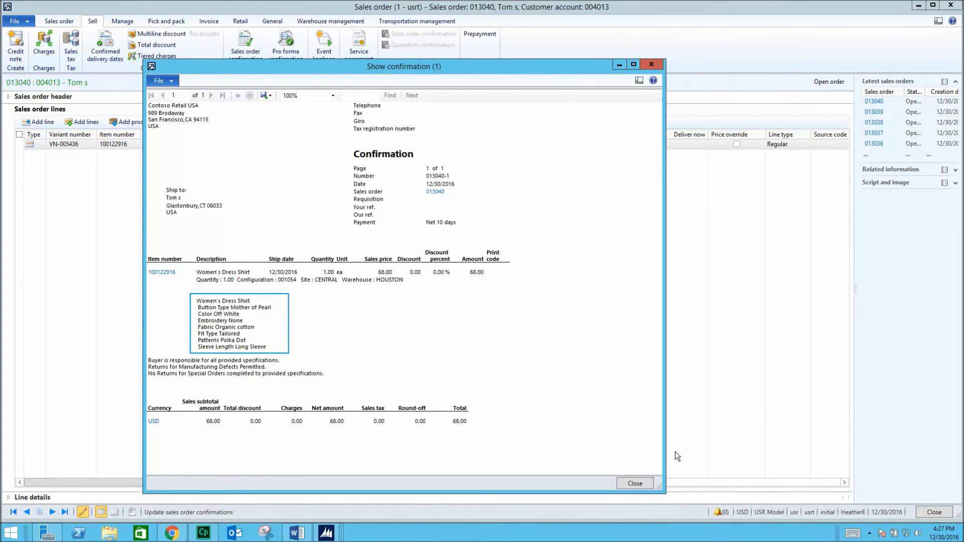
{"action": "left_click", "coordinate": [636, 482]}
{"action": "left_click", "coordinate": [933, 512]}
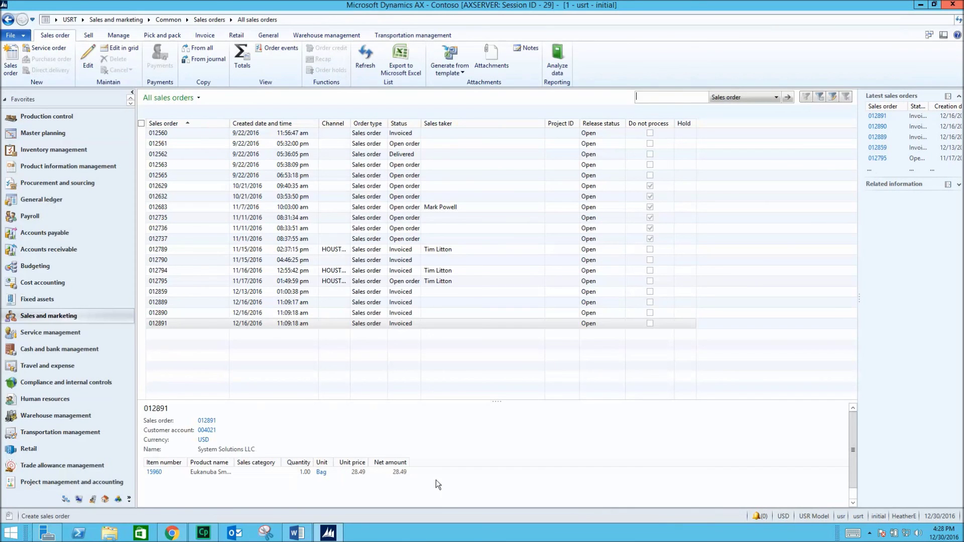
{"action": "left_click", "coordinate": [42, 201]}
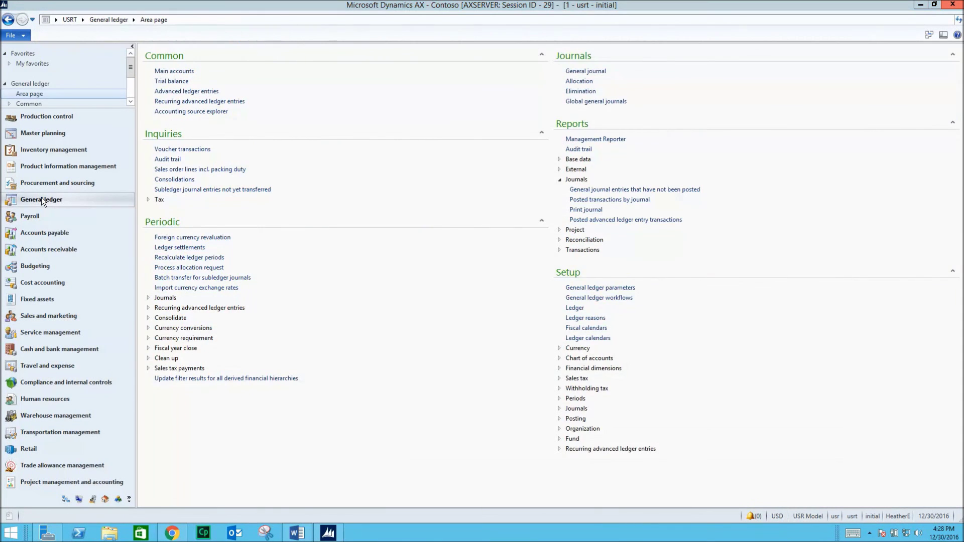